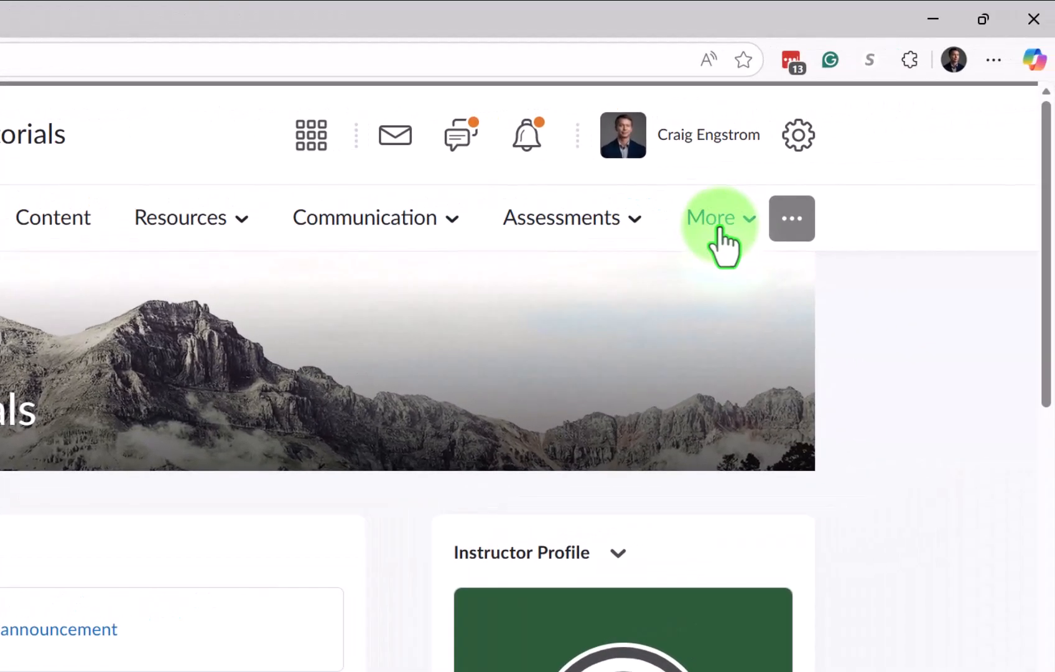
Go through More > Course Admin, sorting tools by category then name, into the empty Content tool.
click(1024, 184)
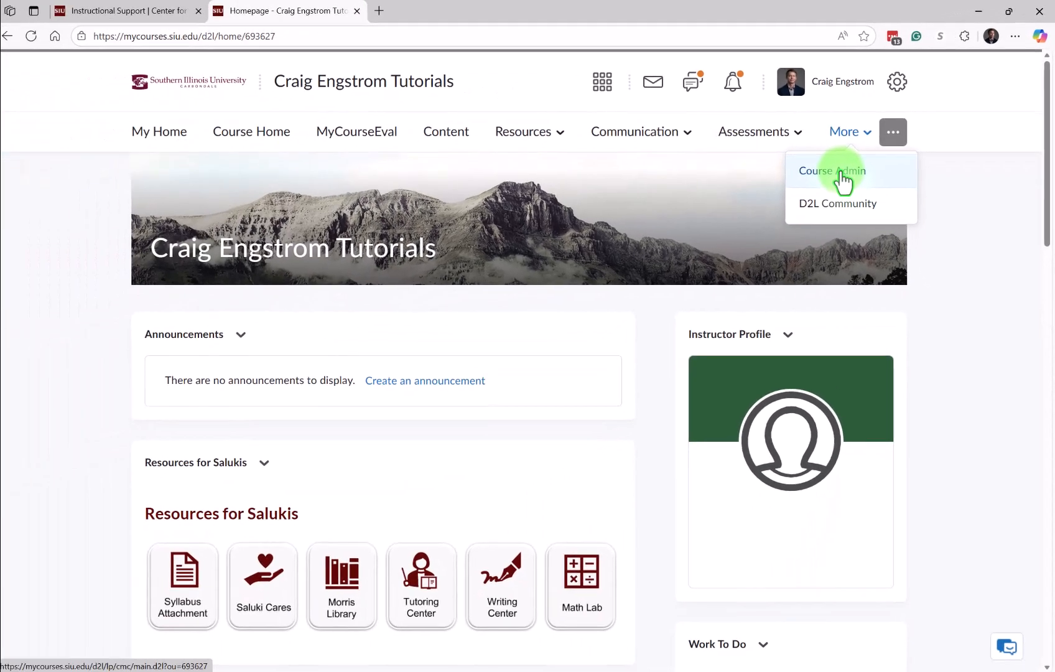
click(698, 285)
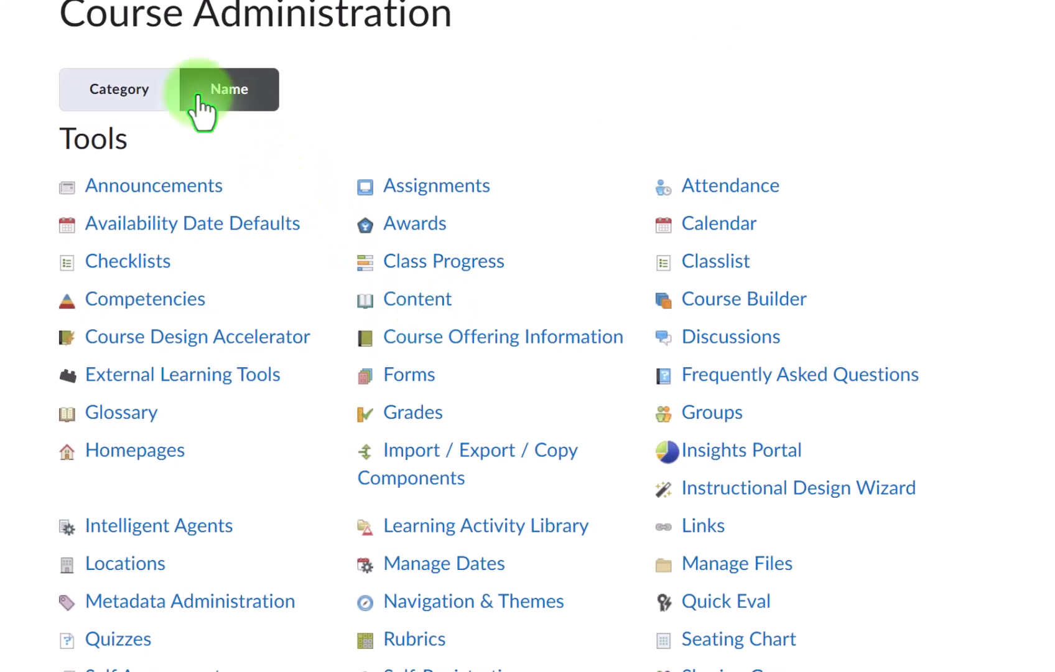
click(145, 91)
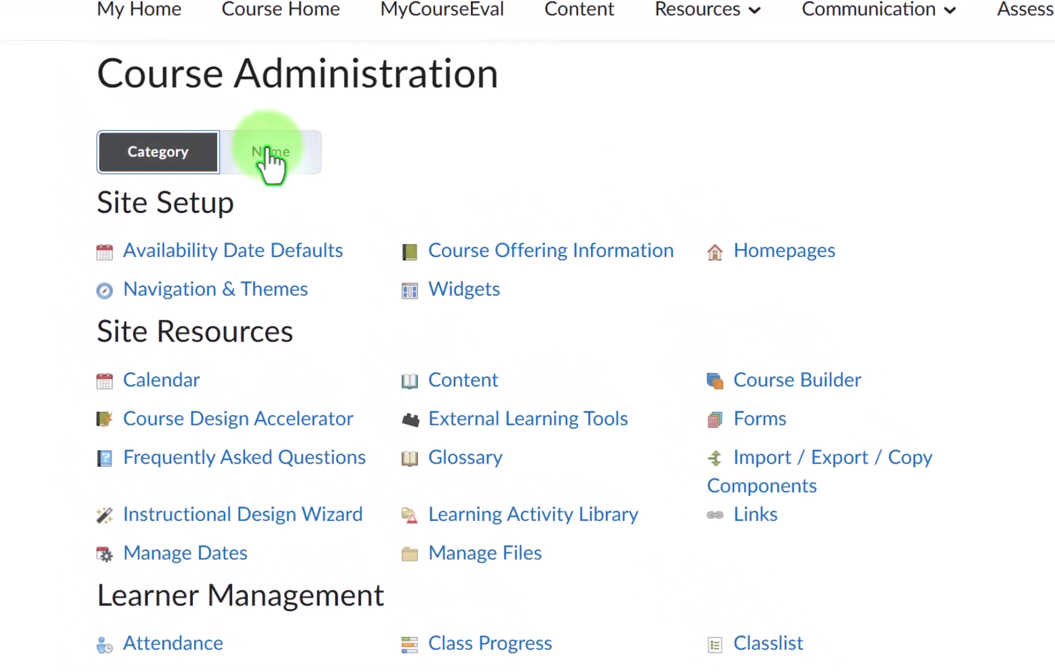
click(226, 89)
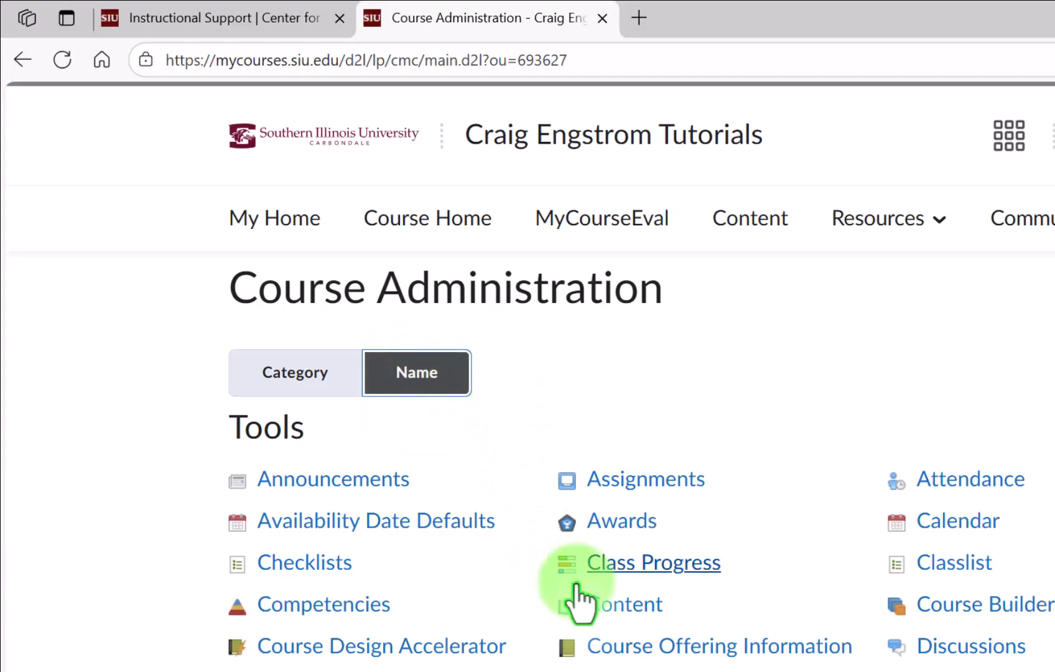
click(602, 610)
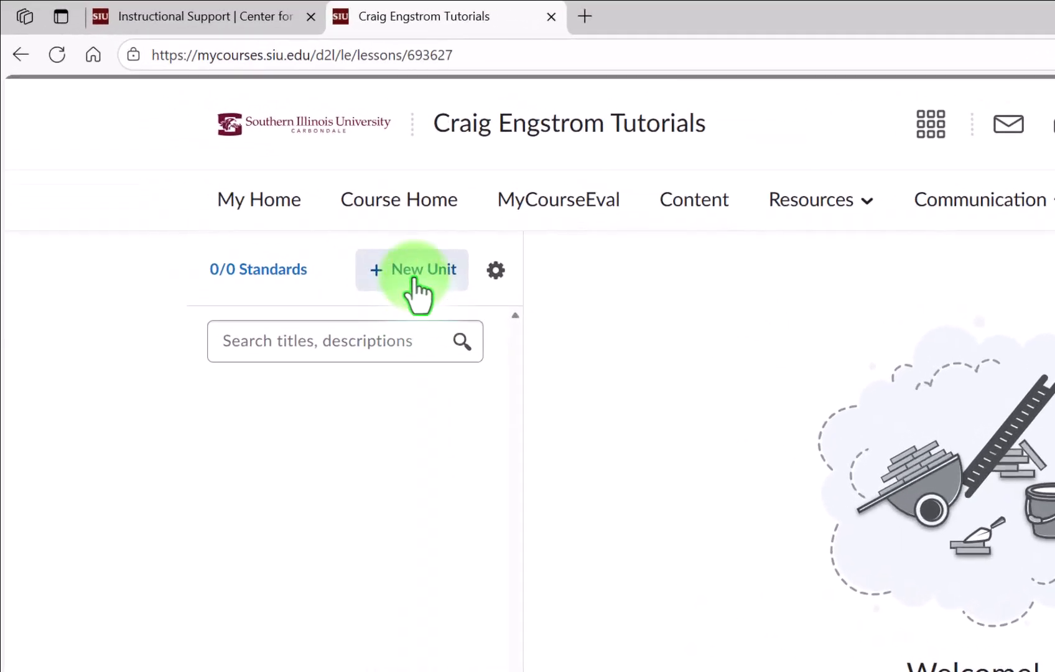
Create a unit titled 'Welcome & Course Materials', save it, and bring up its Add Existing choices.
click(414, 283)
drag(311, 231, 240, 230)
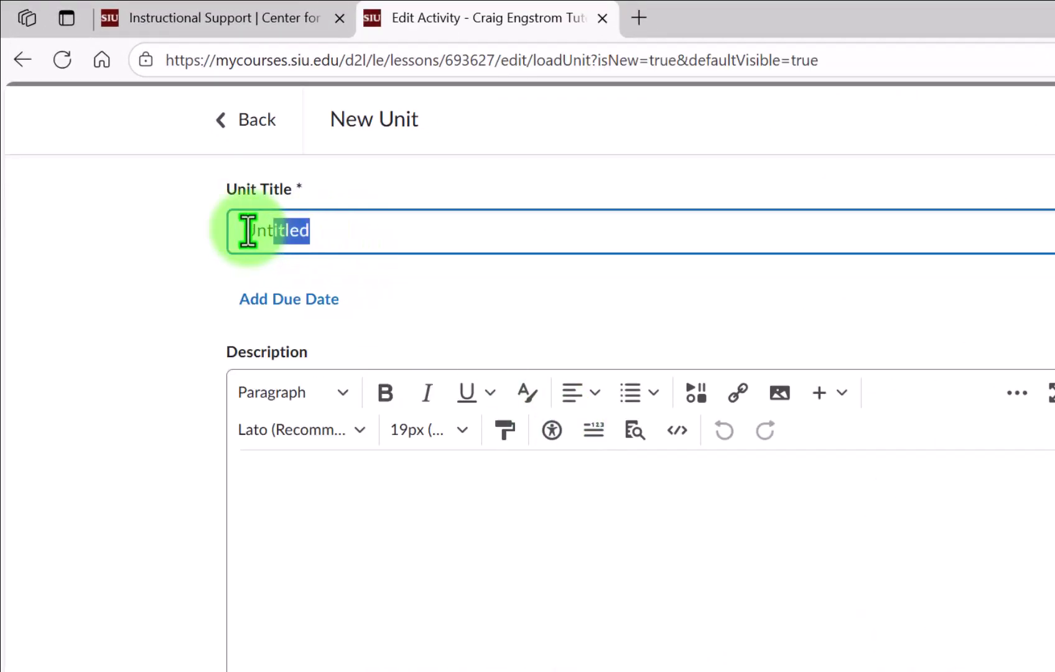
text(Welcome & Course Materials)
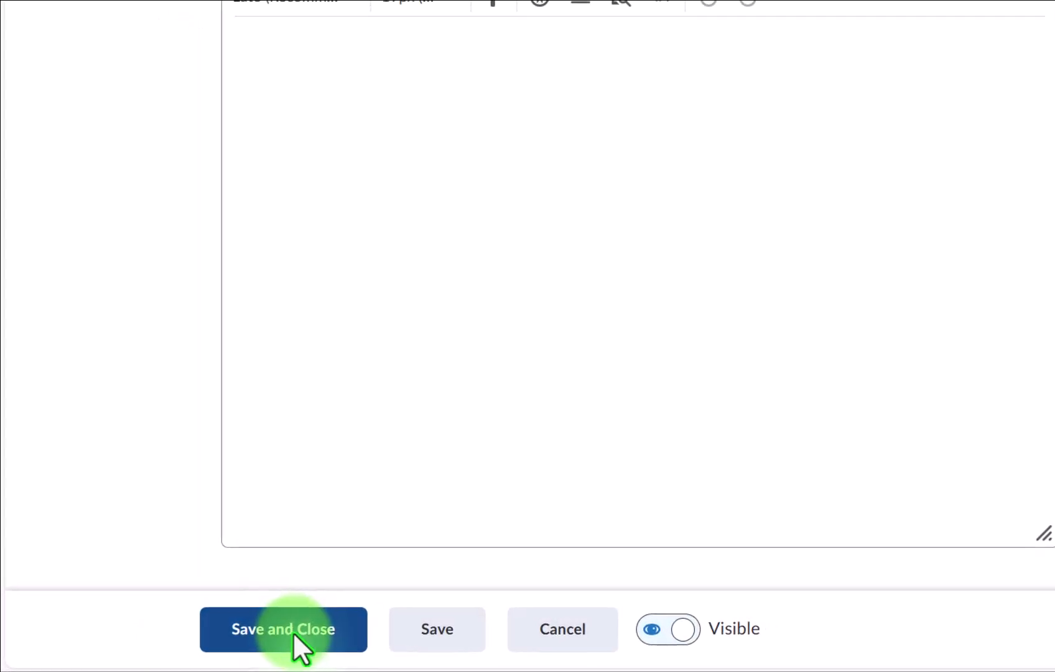
click(294, 634)
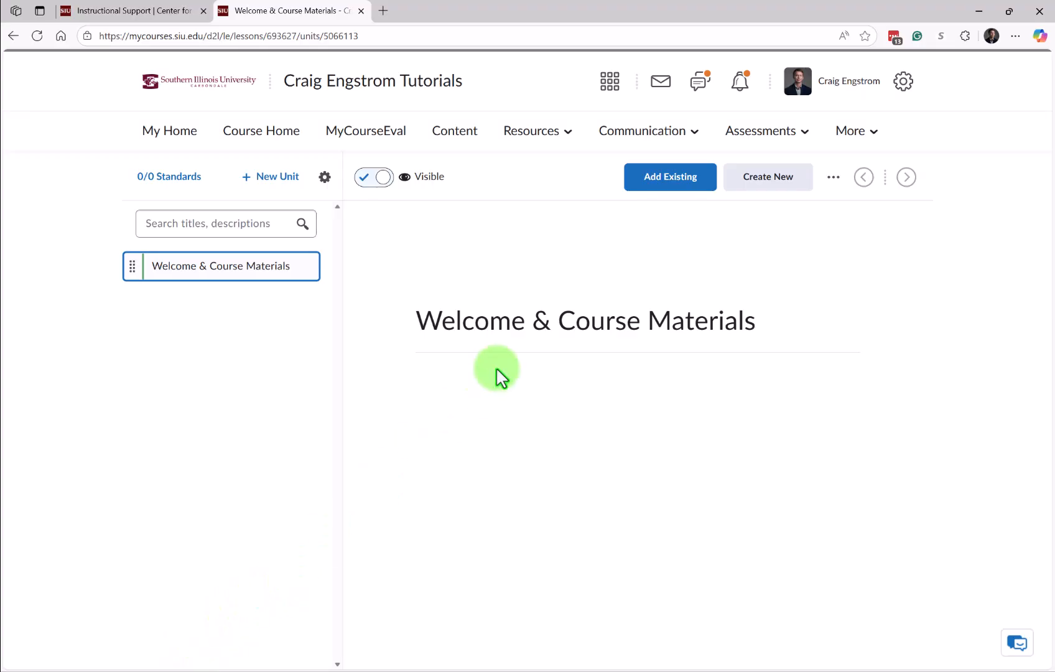
click(666, 187)
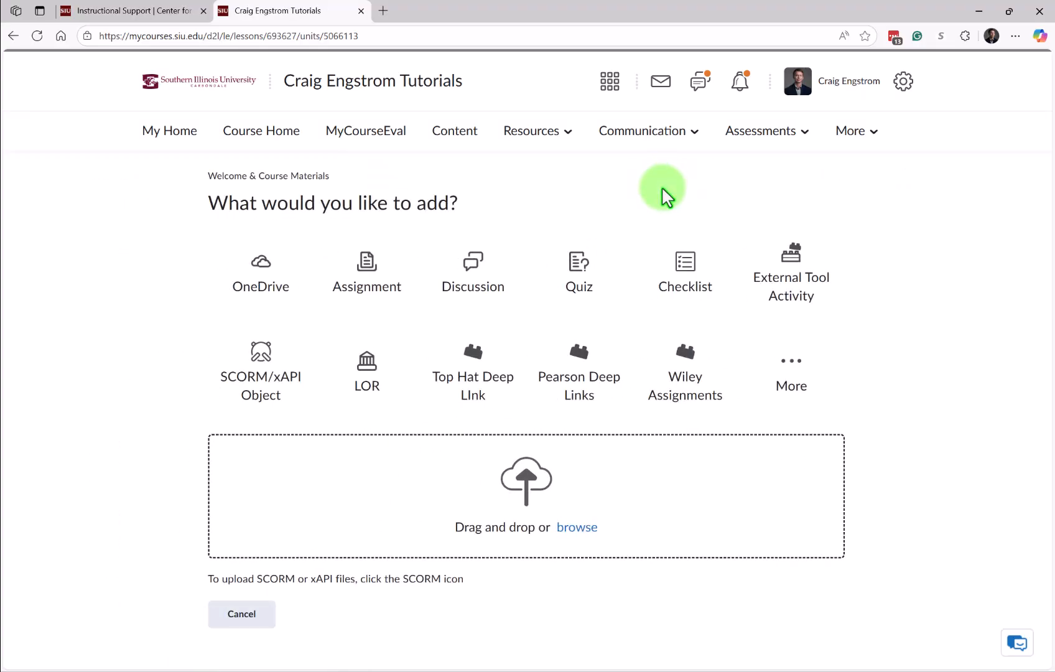
Drag TUTR-101-course-syllabus-outline.docx from the file browser into the unit's upload zone.
click(577, 527)
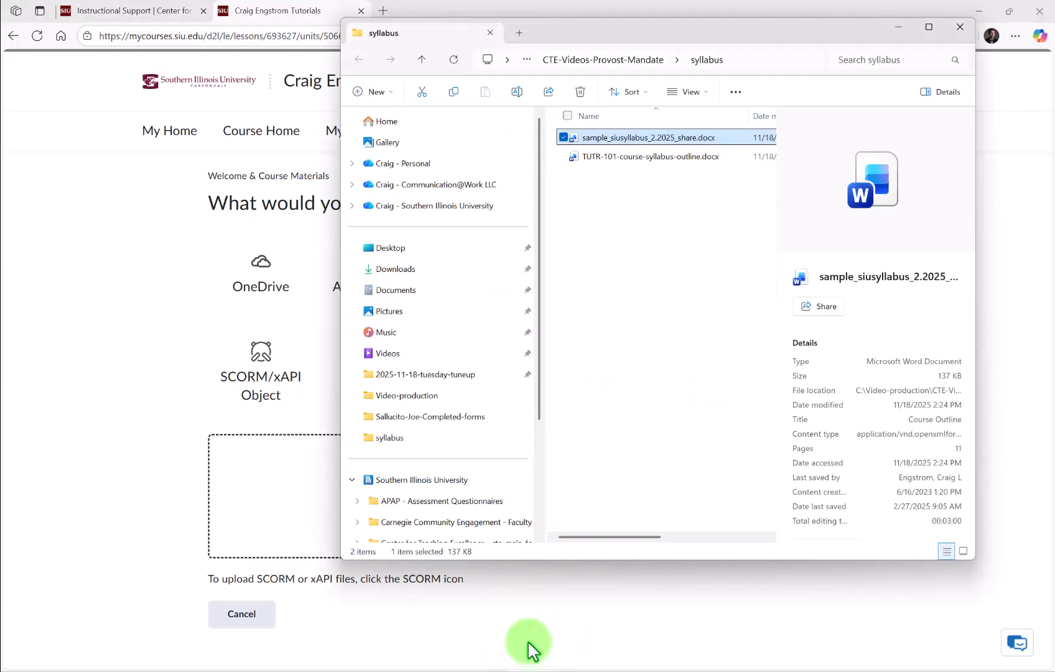
click(607, 184)
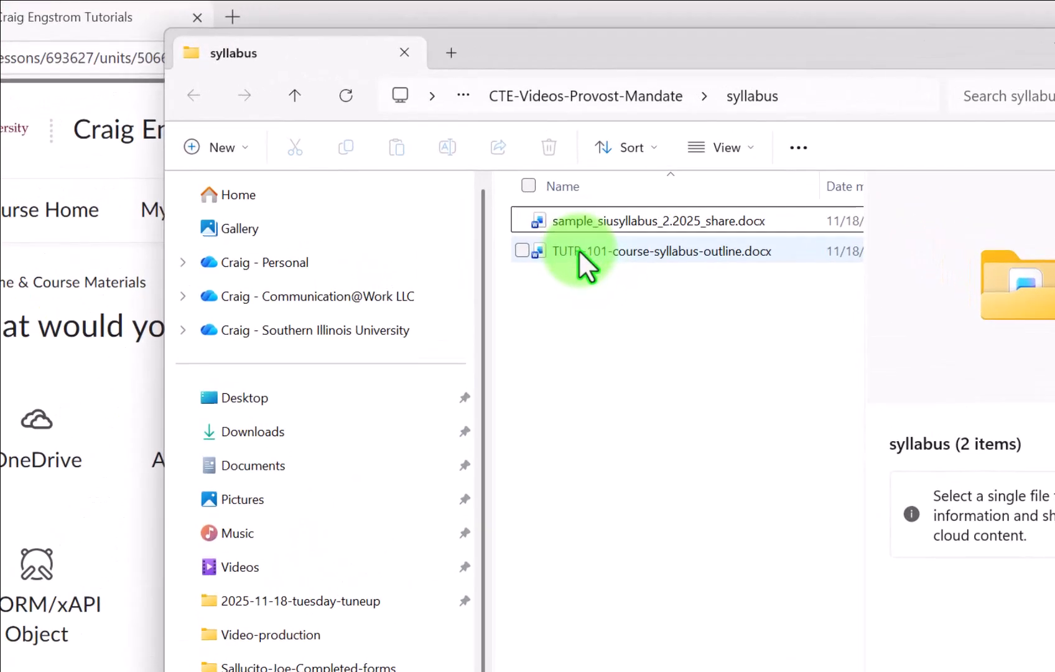
drag(595, 160, 537, 194)
drag(489, 294, 301, 465)
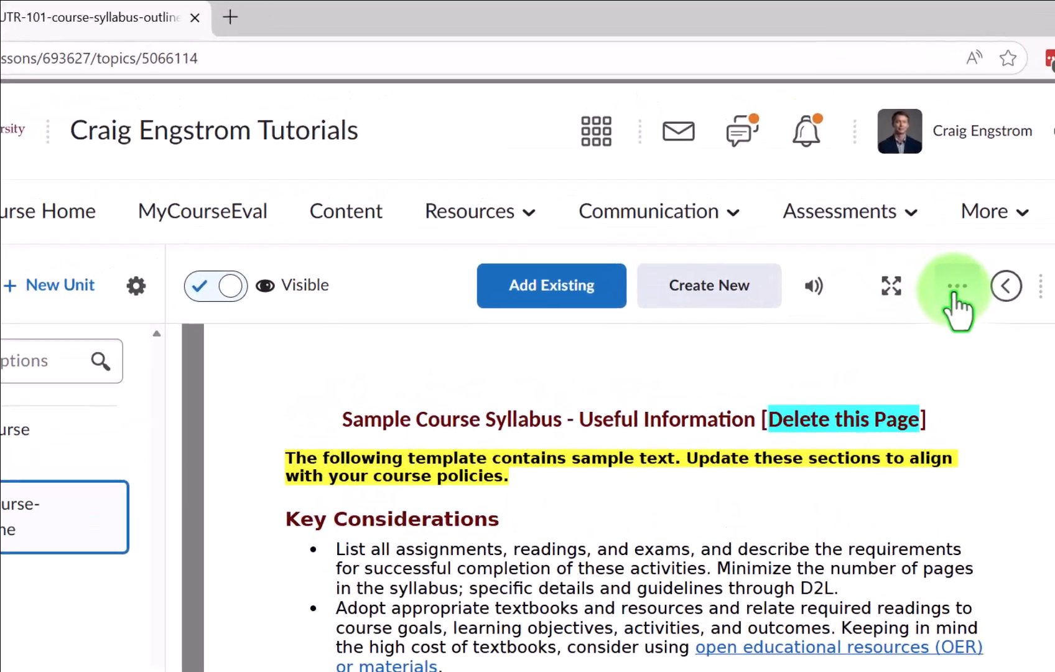
Edit the syllabus topic: title 'TUTR 101 - Syllabus and Course Outline' plus a short description.
click(833, 180)
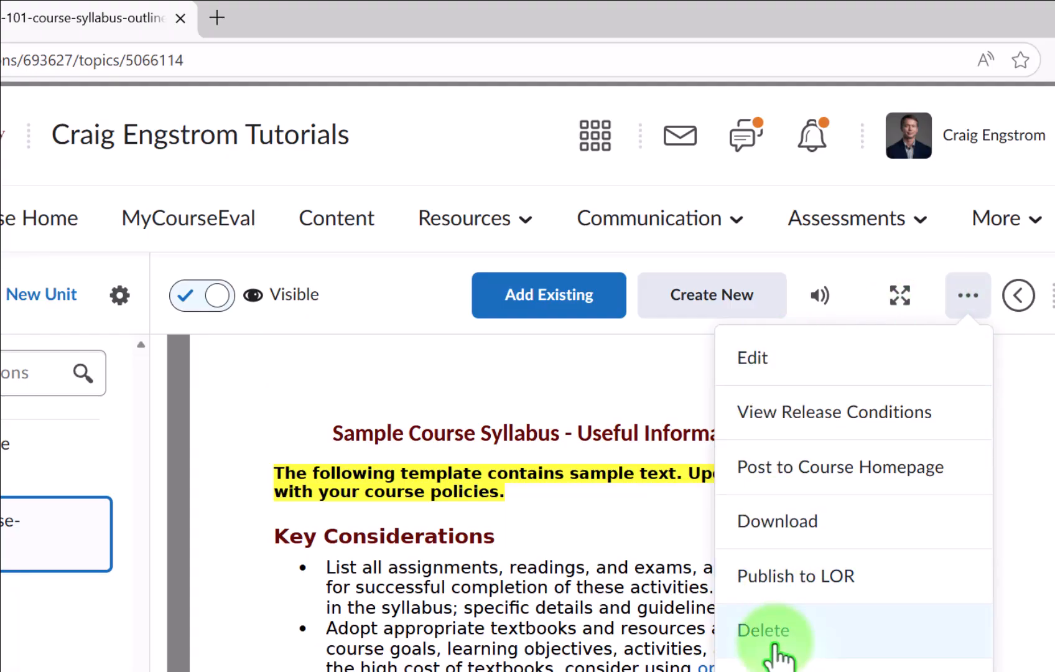
click(777, 368)
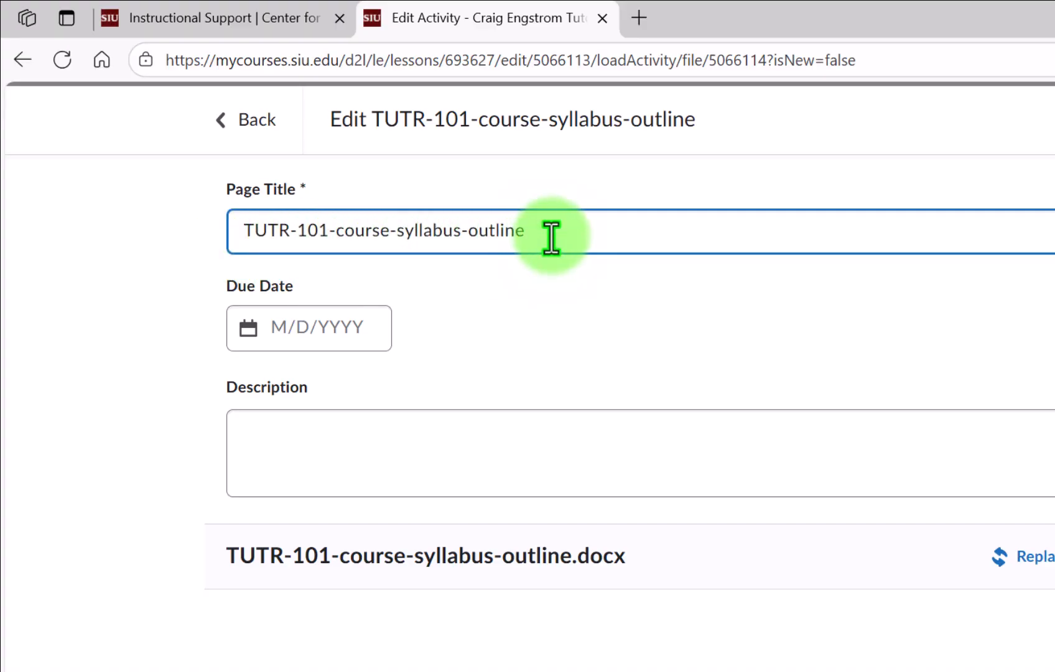
drag(551, 237, 238, 236)
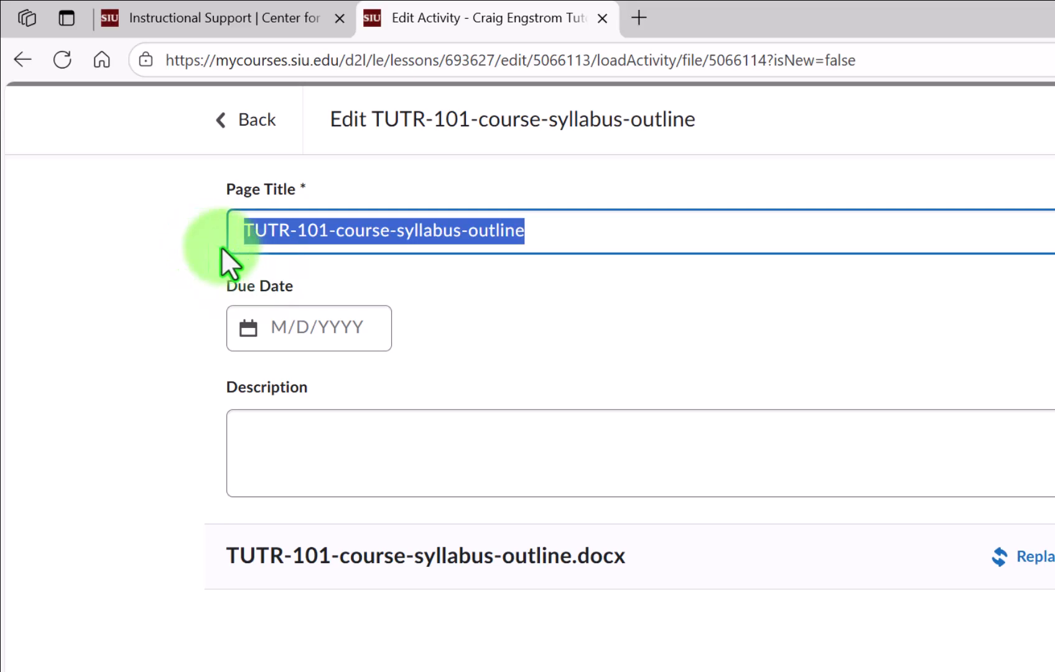
text(TUTR 101 - Syllabus and Course Outline)
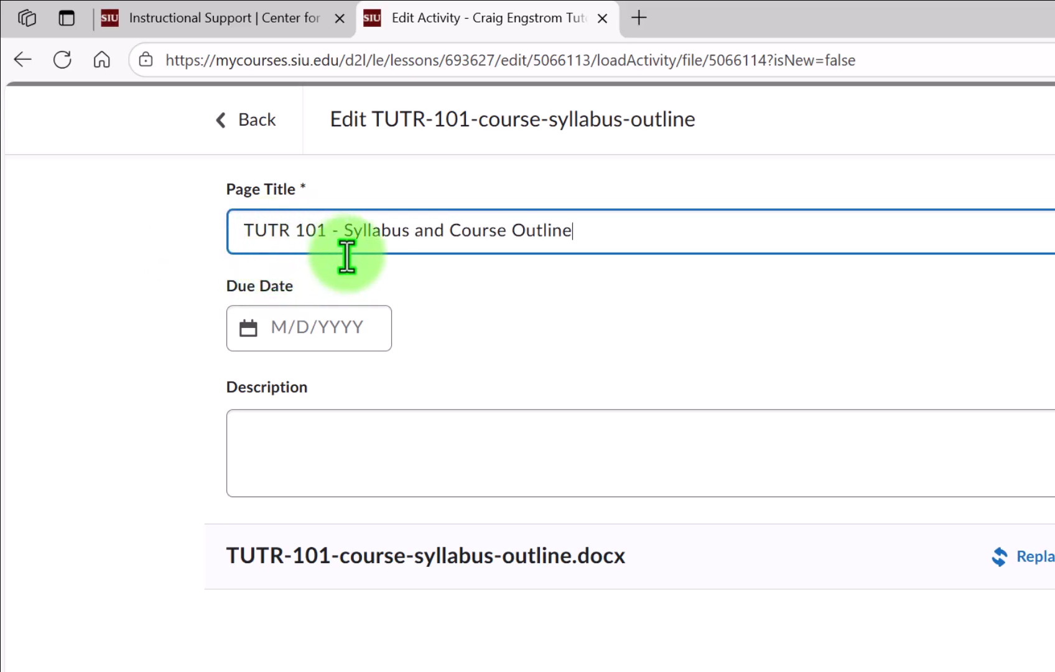
click(510, 443)
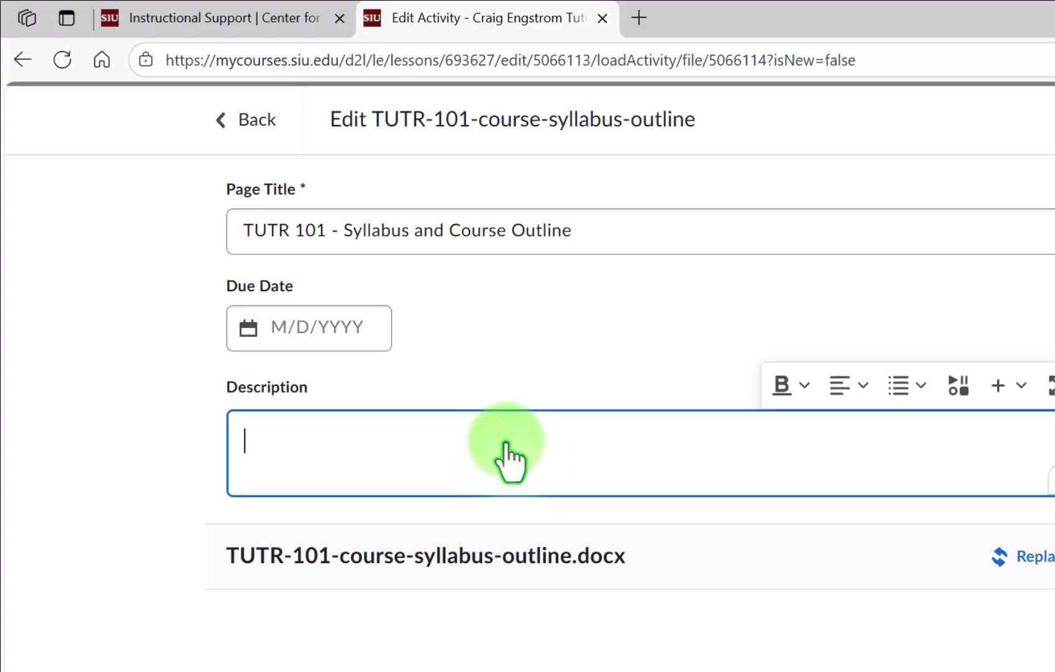
text(Microsoft Word document outlining course expectations, schedule, assignments, and evaluation.)
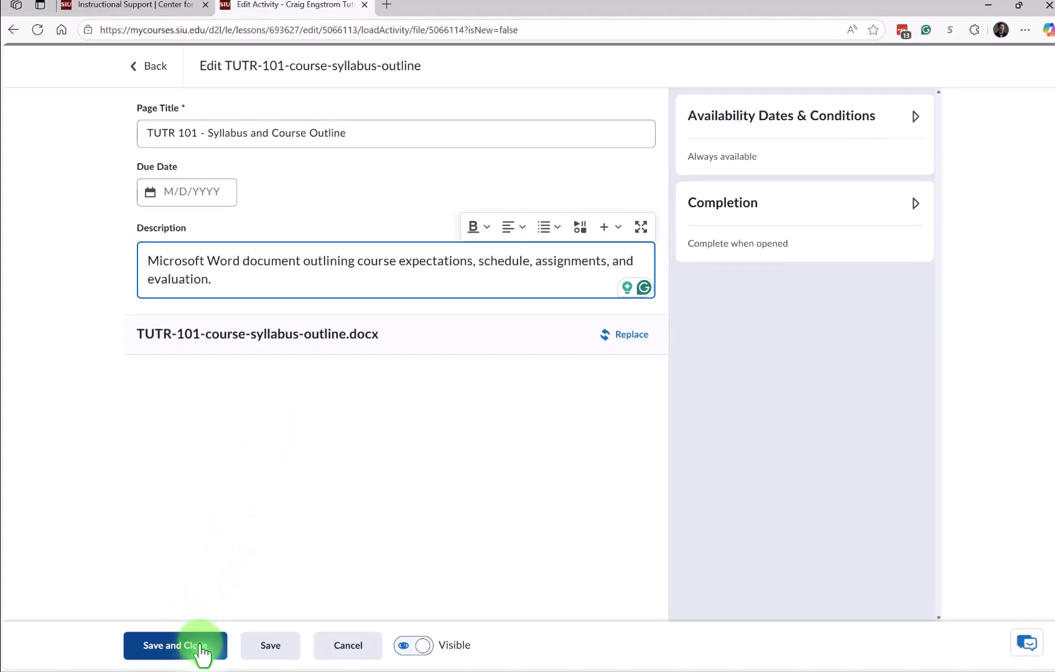
Save the topic and view it in the document reader at Key Considerations.
click(202, 650)
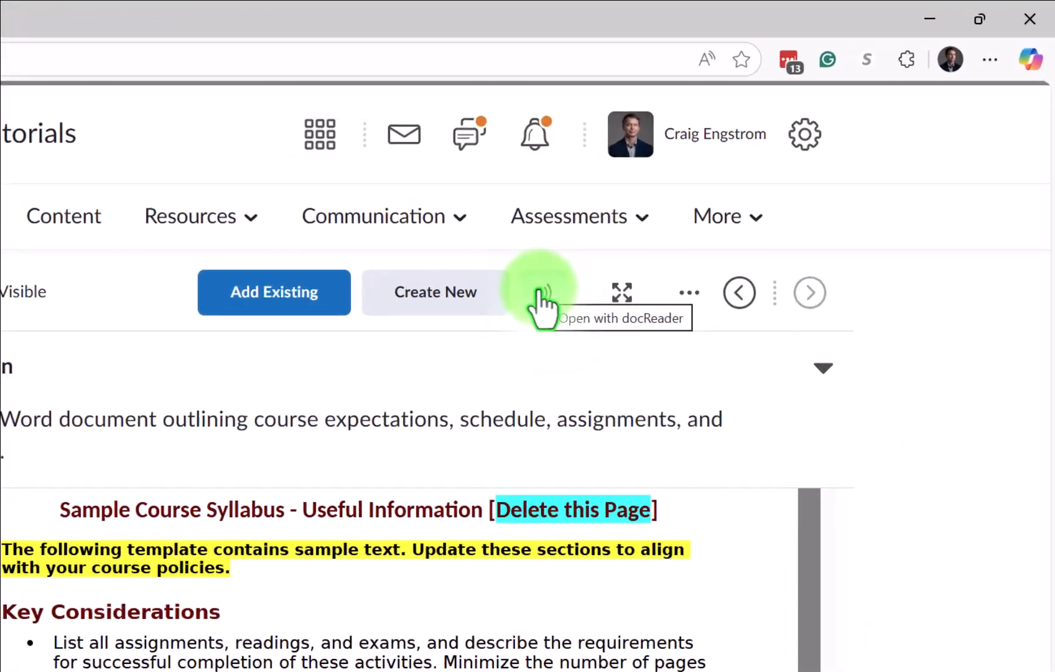
click(540, 292)
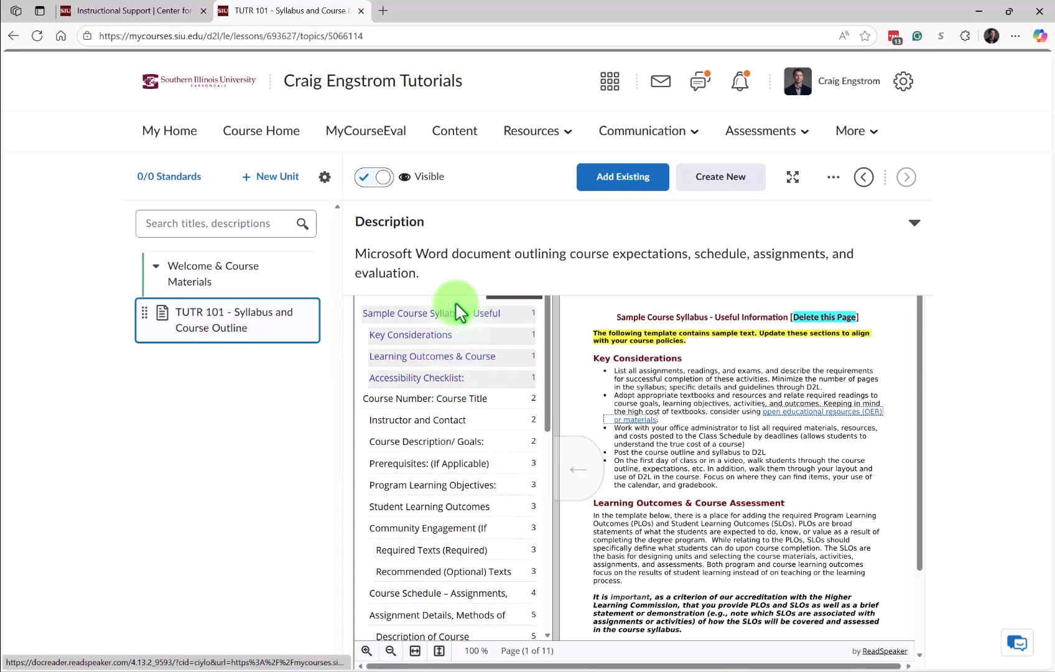
click(459, 333)
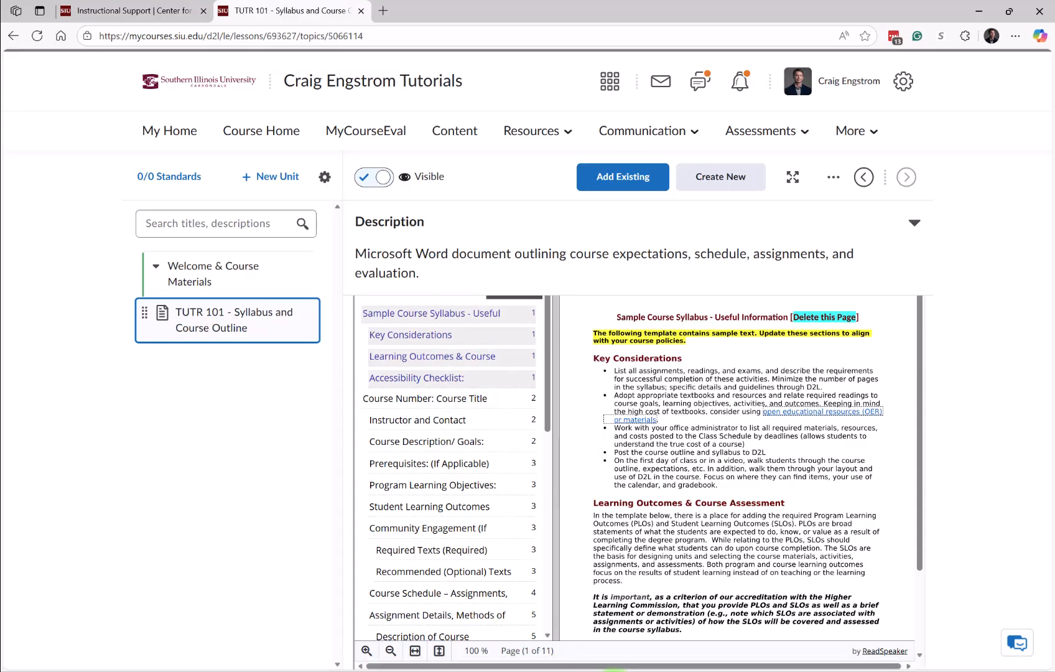
Switch to the syllabus copy in Word and bring up the navigation search pane.
mouse_move(620, 659)
click(637, 618)
key(ctrl+f)
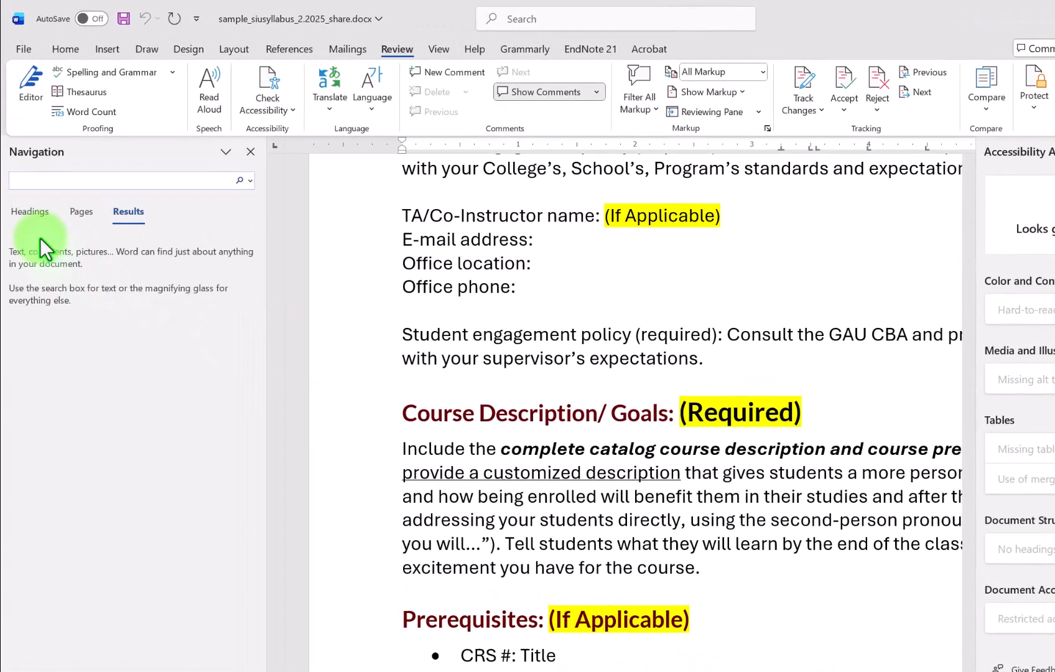
Show the syllabus headings in Word's Navigation pane and jump to the document's top.
click(11, 211)
key(ctrl+Home)
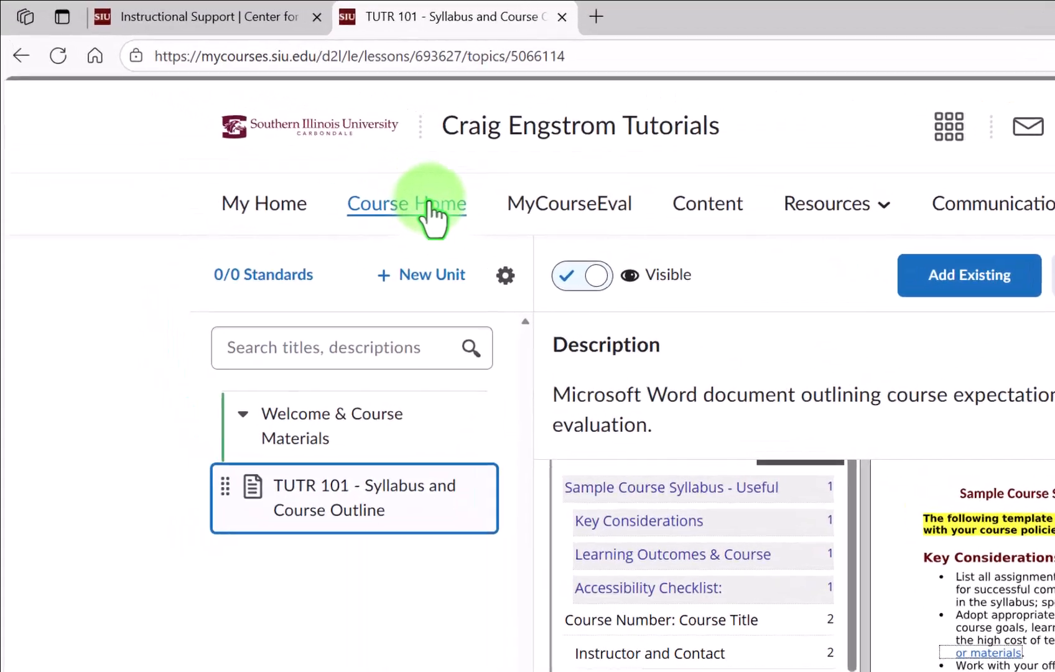
From Course Home, start an announcement and paste the Welcome to TUTR 101 message into its body.
click(428, 204)
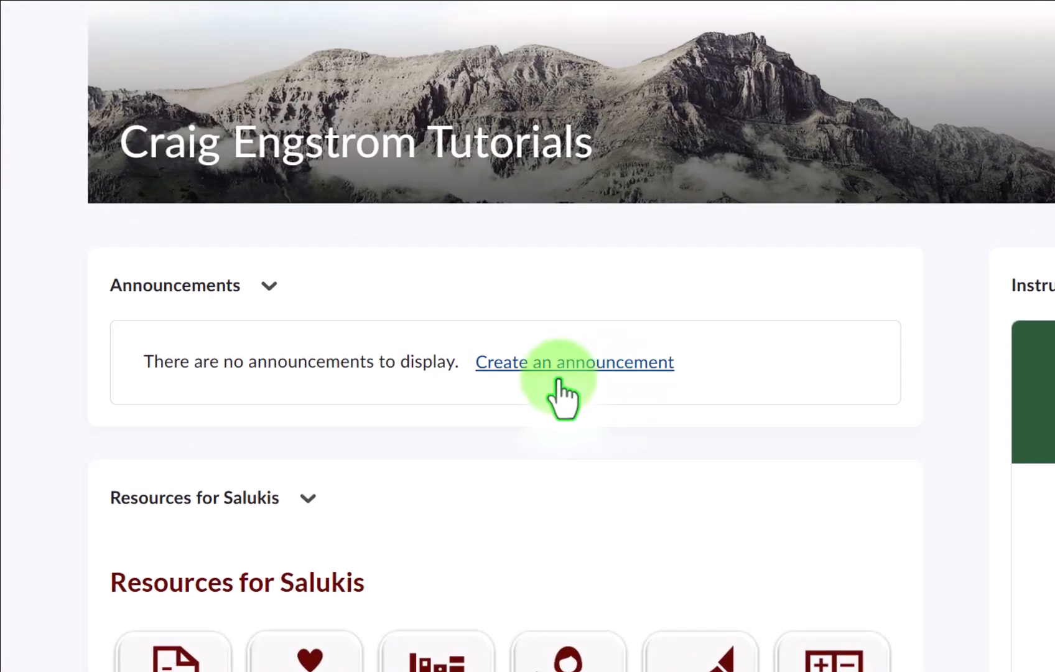
click(558, 378)
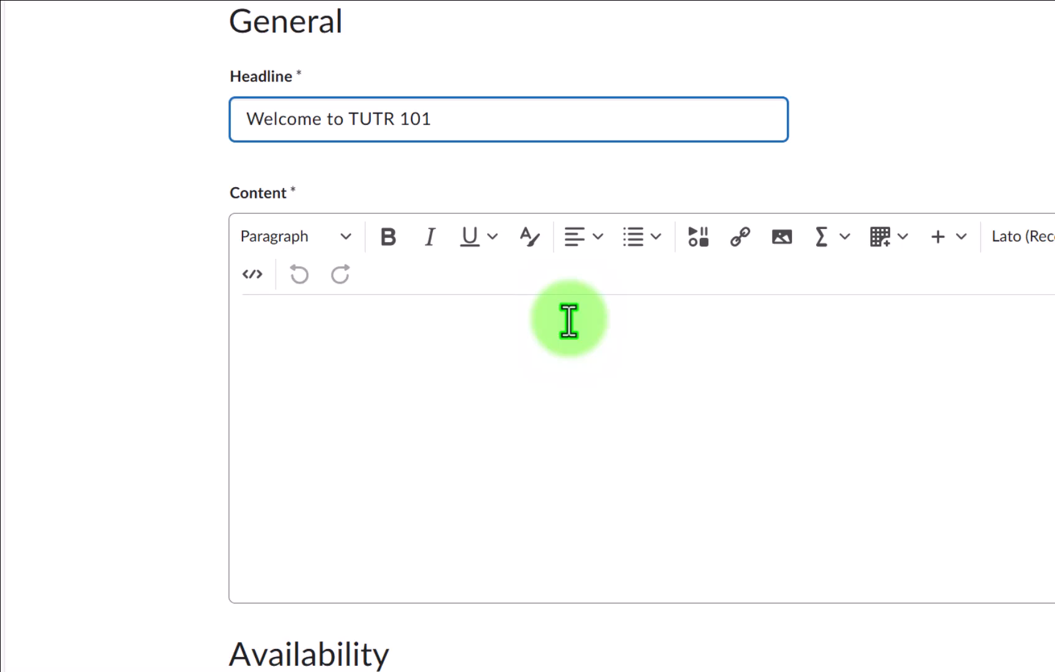
click(364, 284)
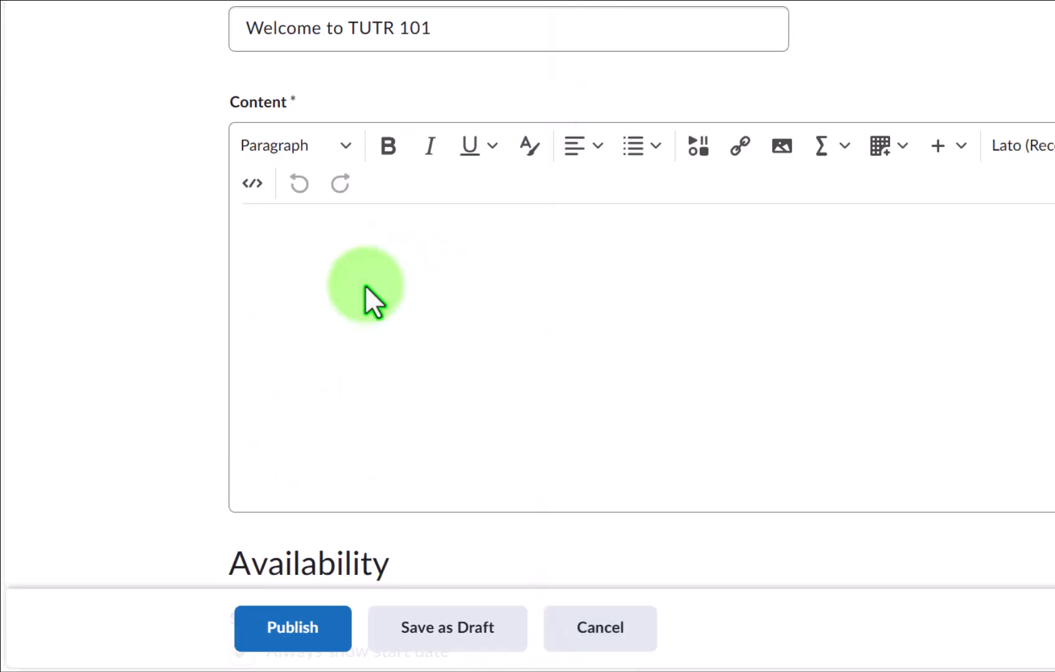
text(Hello {Firstname}, Welcome to TUTR 101! I look forward to meeting you!&nbsp; To get started, please review the course outline. We will meet in Building 2, Room 1, at 9:30 a.m. Those who arrive early get a donut! Best, Craig)
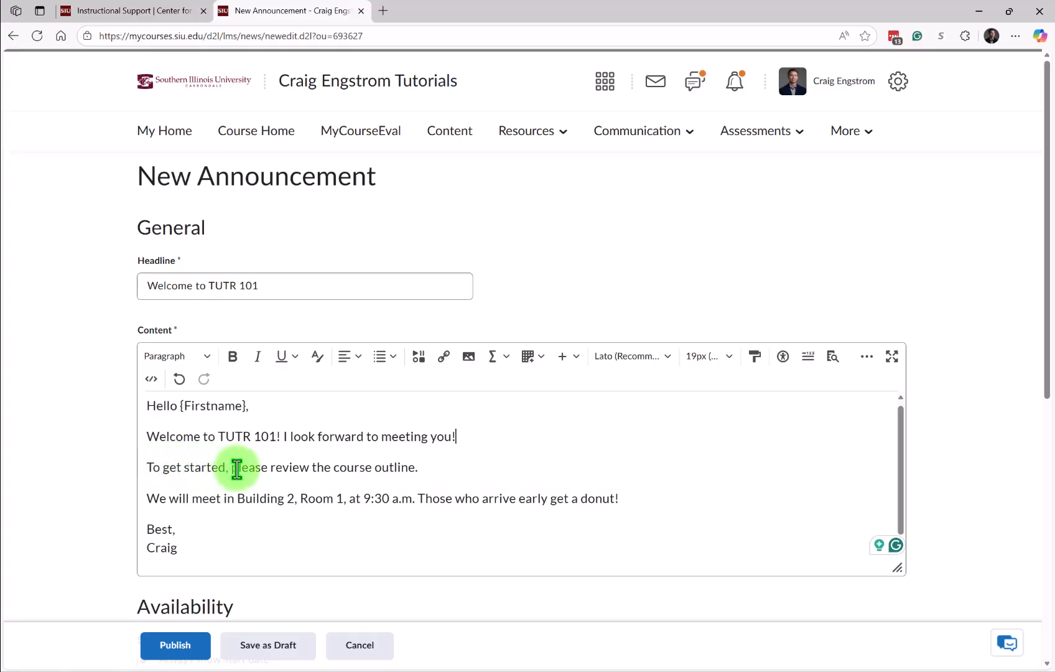
Quicklink 'please review the course outline' to the TUTR 101 syllabus topic, then publish the announcement.
drag(230, 471, 256, 471)
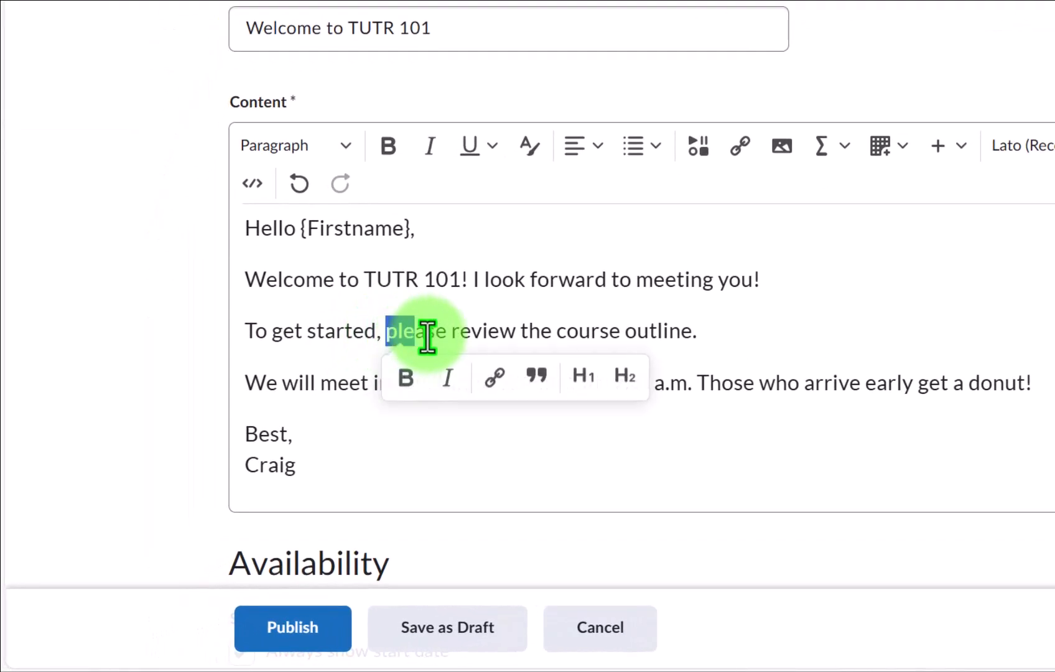
drag(428, 339, 687, 332)
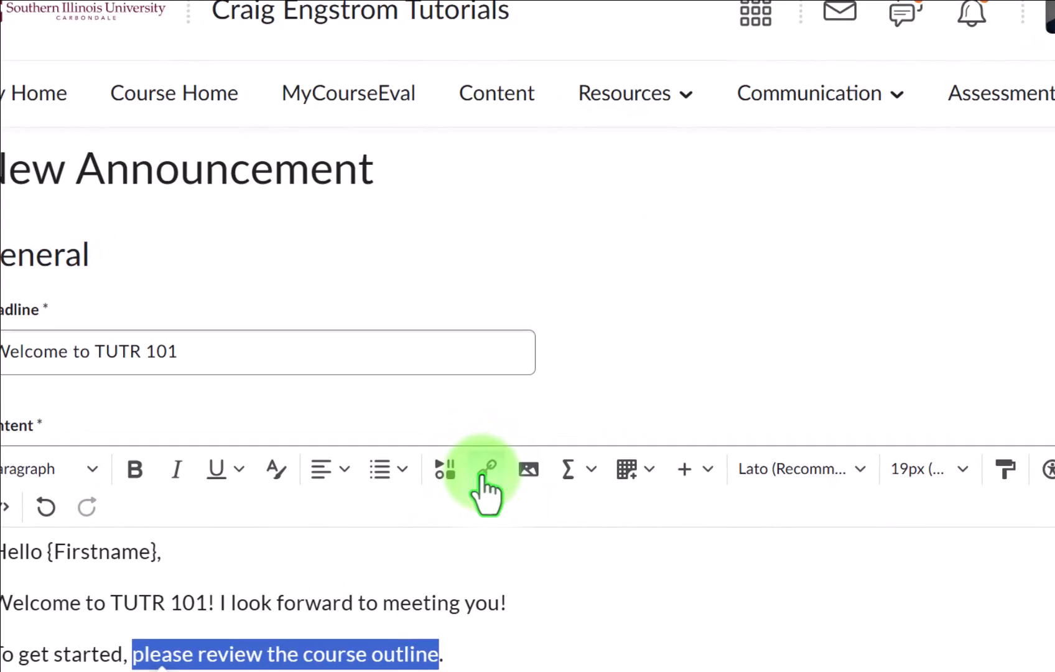
click(474, 435)
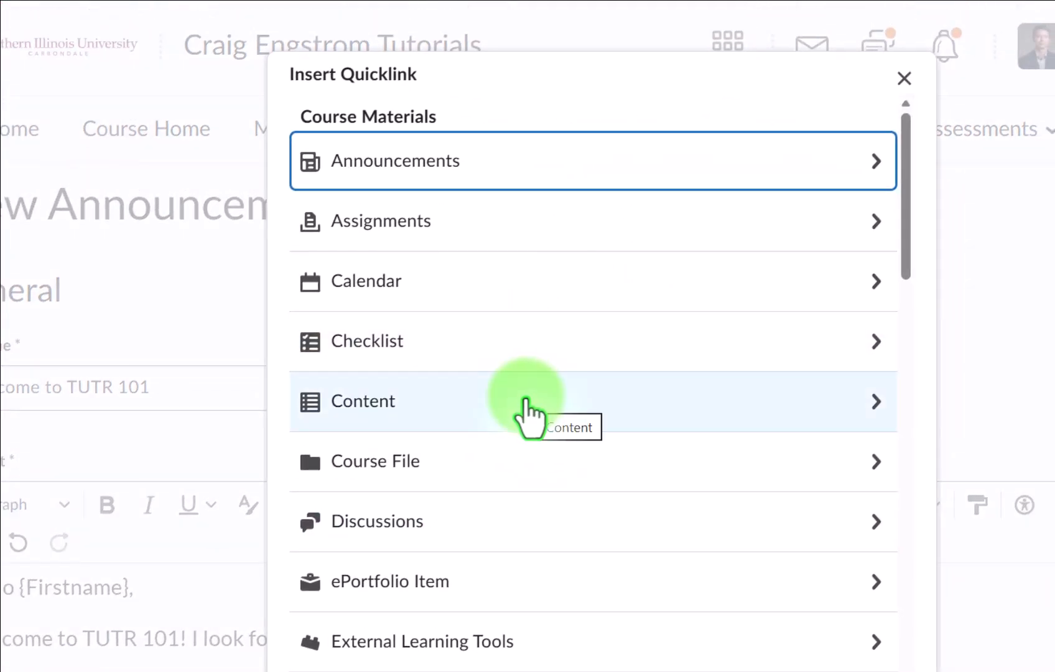
click(527, 405)
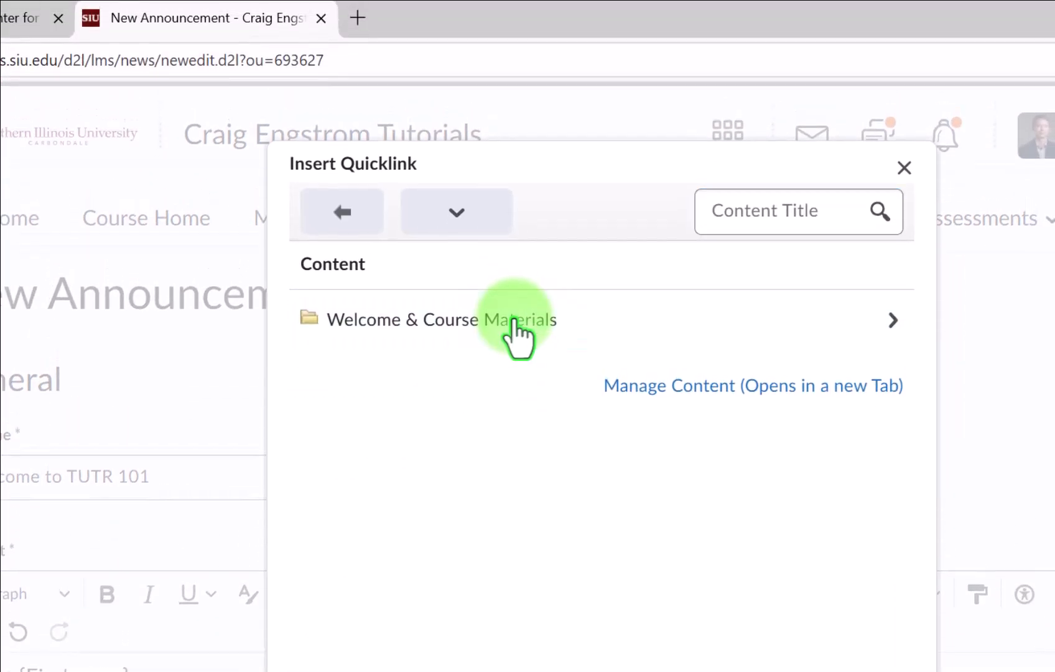
click(514, 297)
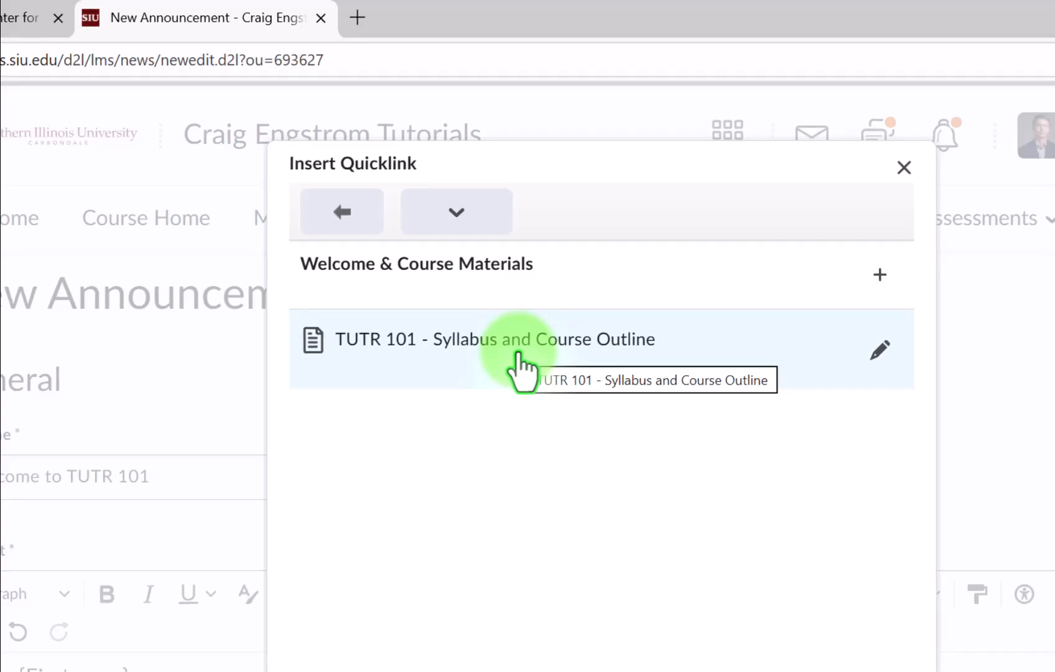
click(519, 355)
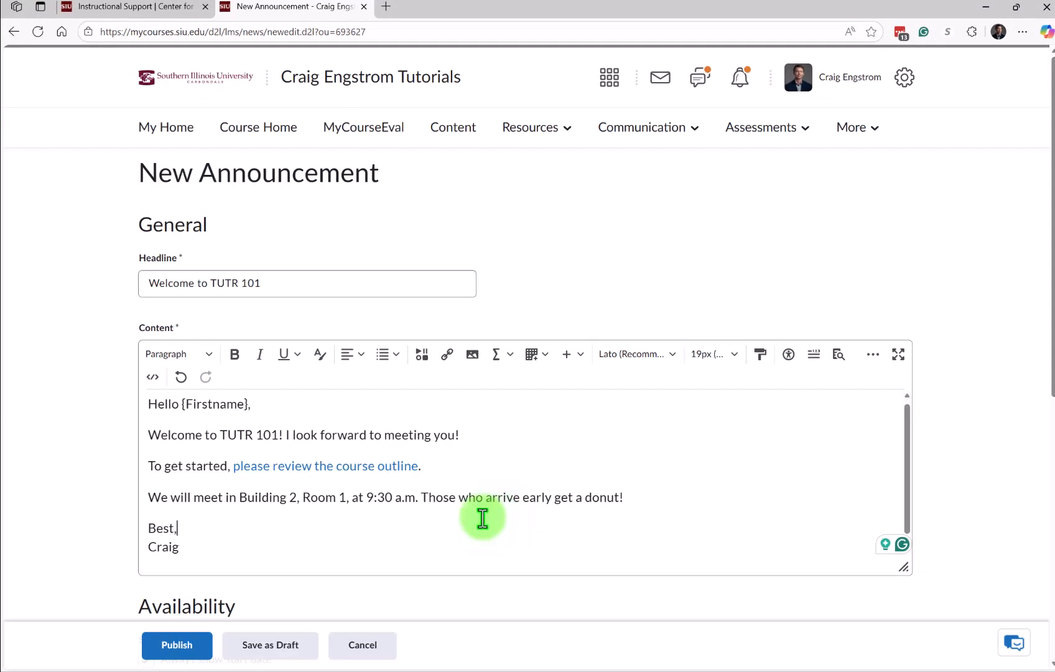
click(177, 647)
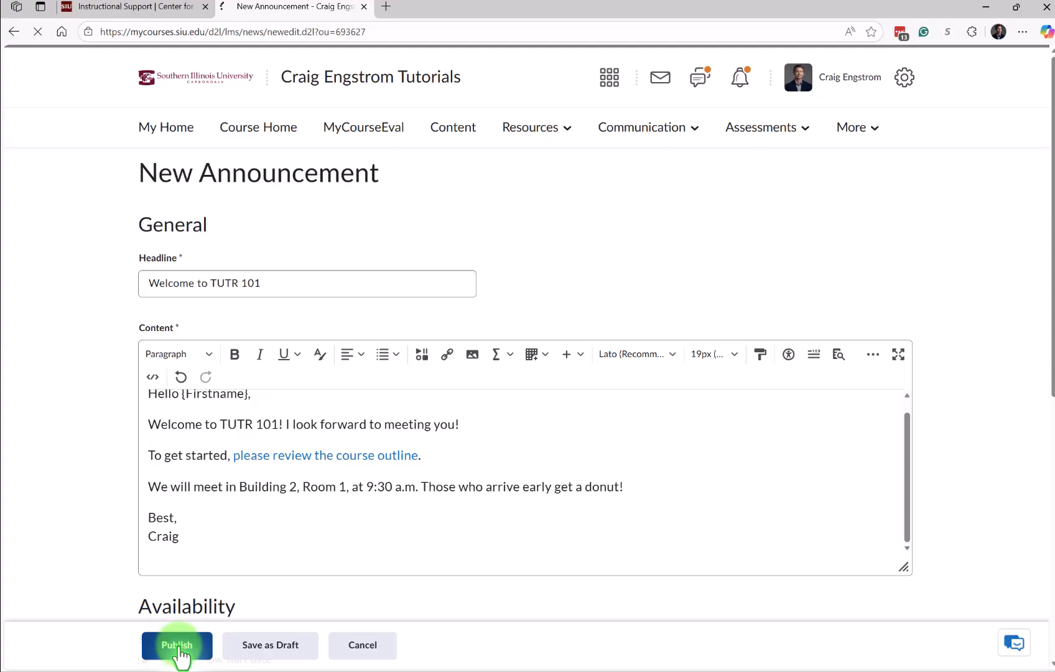